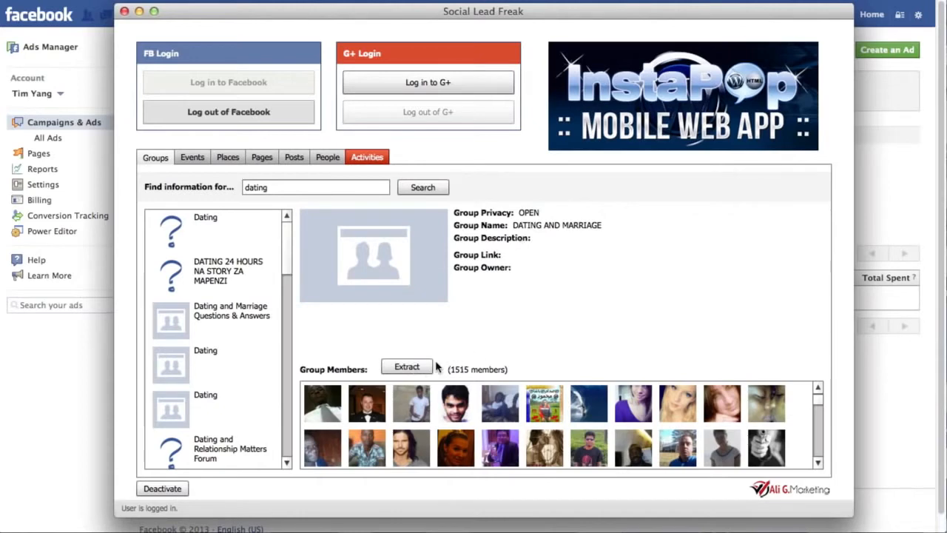
# Extract the members of the DATING AND MARRIAGE group and save them to the Desktop as members.csv
pyautogui.click(424, 370)
pyautogui.click(282, 190)
pyautogui.moveTo(286, 190); pyautogui.dragTo(220, 188)
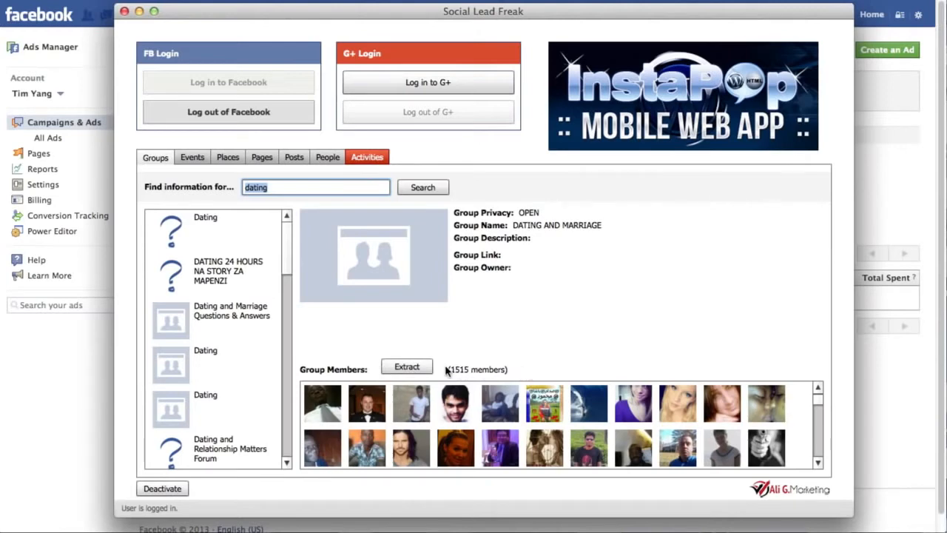
pyautogui.click(403, 367)
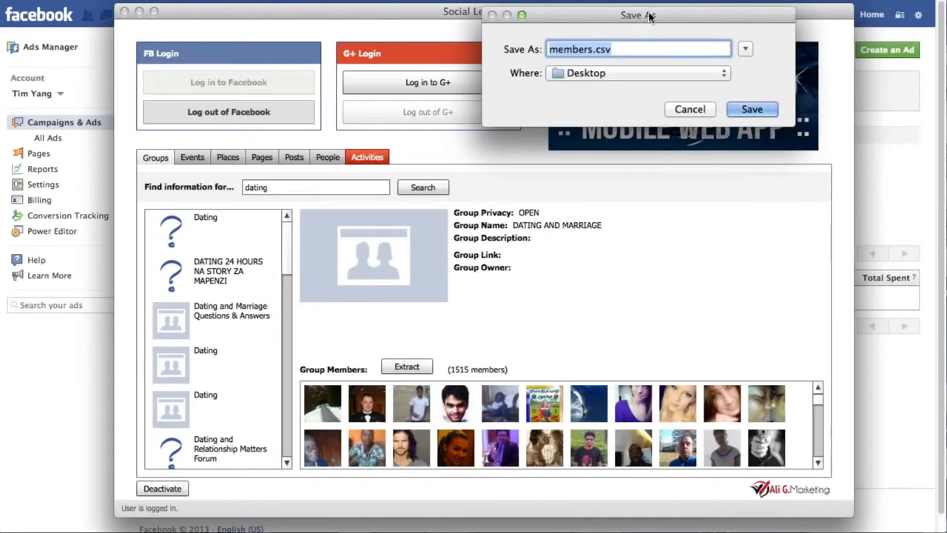
pyautogui.moveTo(649, 17); pyautogui.dragTo(609, 210)
pyautogui.click(544, 243)
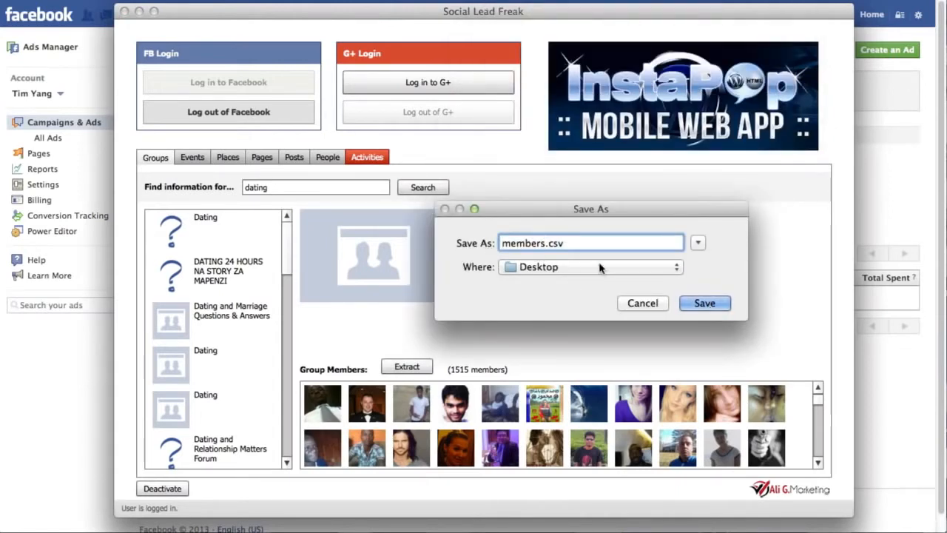
pyautogui.click(717, 304)
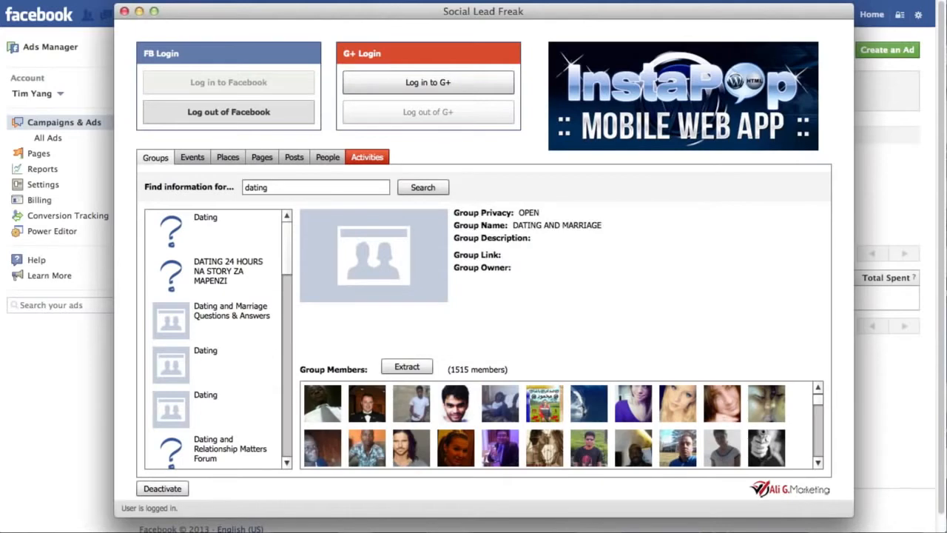
# Switch to Finder and preview the contents of members.csv, closing the preview when done
pyautogui.press('super+Tab')
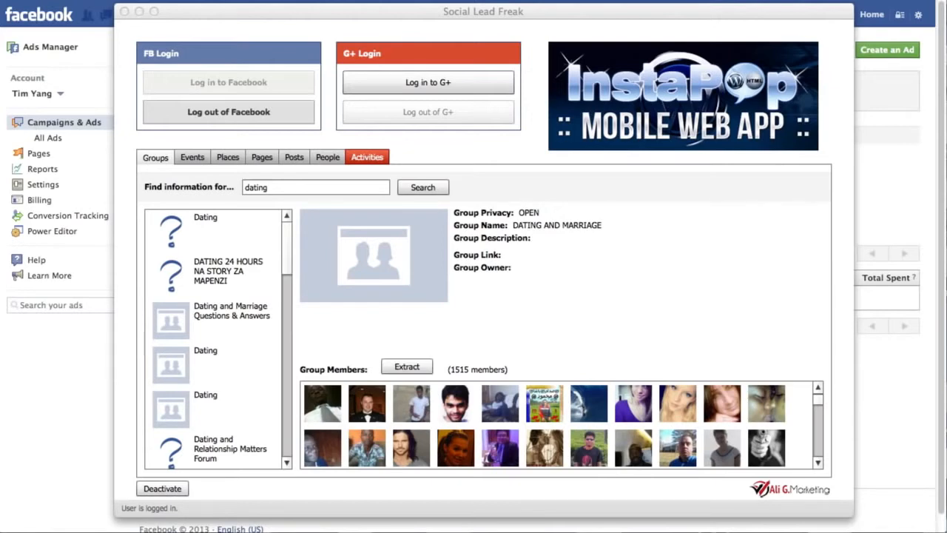
pyautogui.moveTo(178, 529); pyautogui.dragTo(360, 460)
pyautogui.press('space')
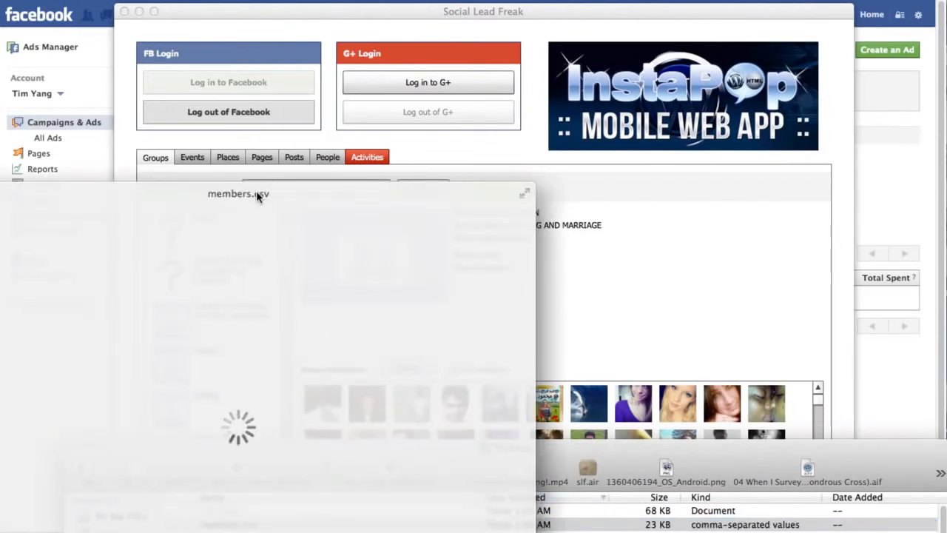
pyautogui.moveTo(256, 194); pyautogui.dragTo(447, 67)
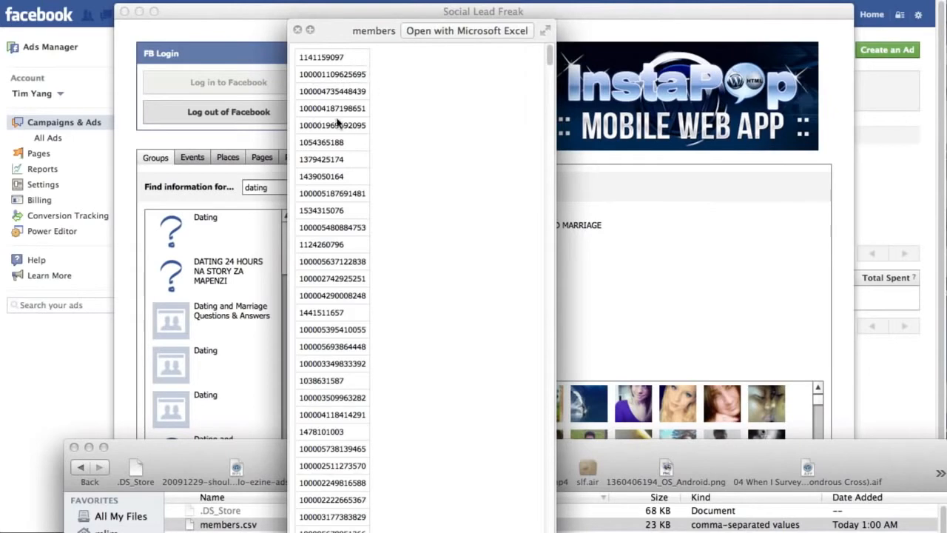
pyautogui.click(297, 30)
pyautogui.moveTo(662, 458); pyautogui.dragTo(0, 427)
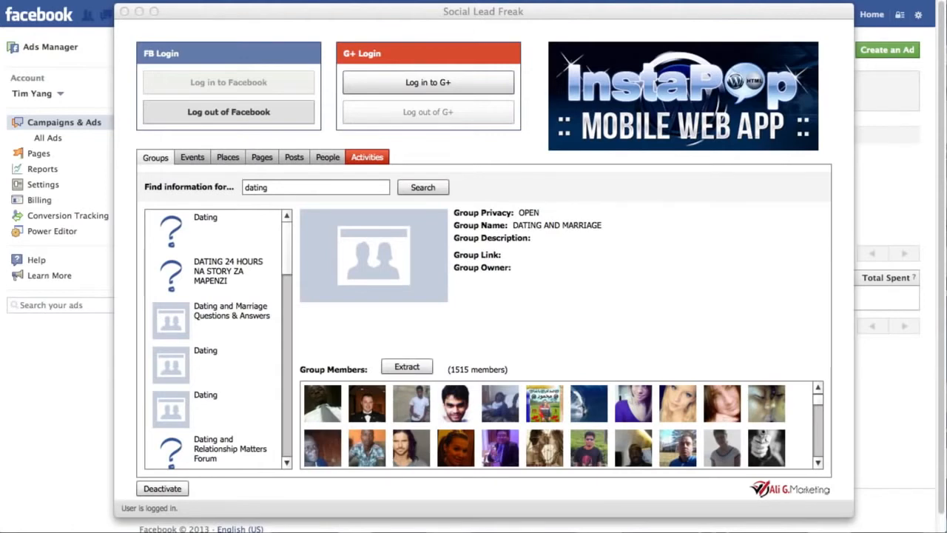
pyautogui.press('super+Tab')
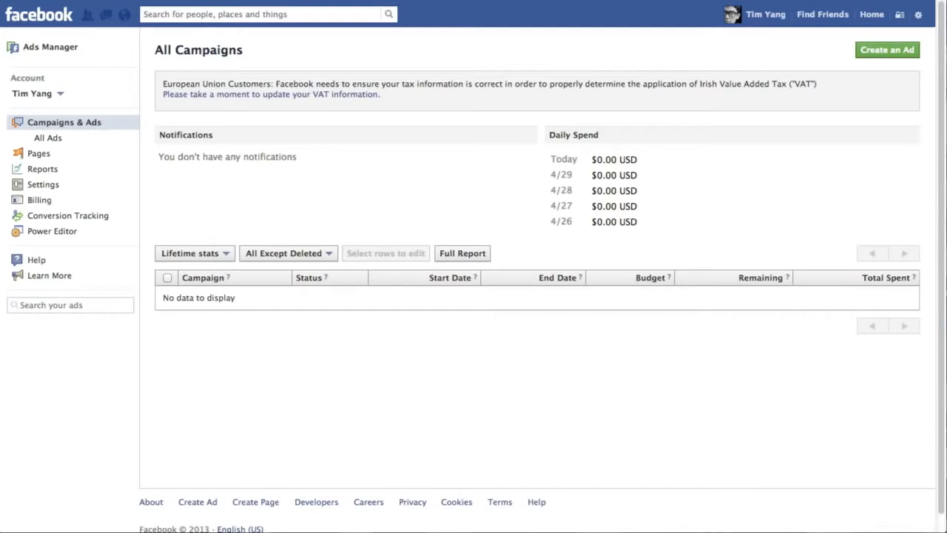
pyautogui.press('BackSpace')
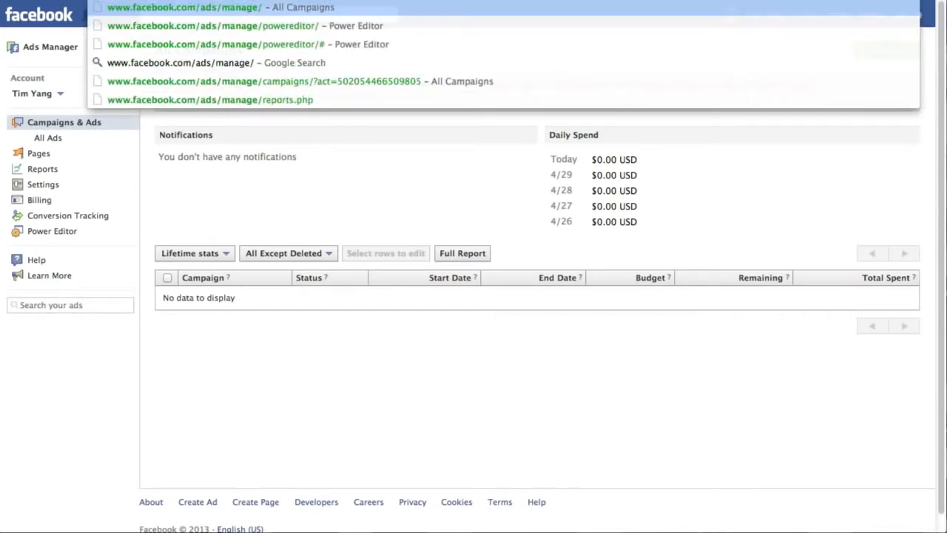
pyautogui.press('Return')
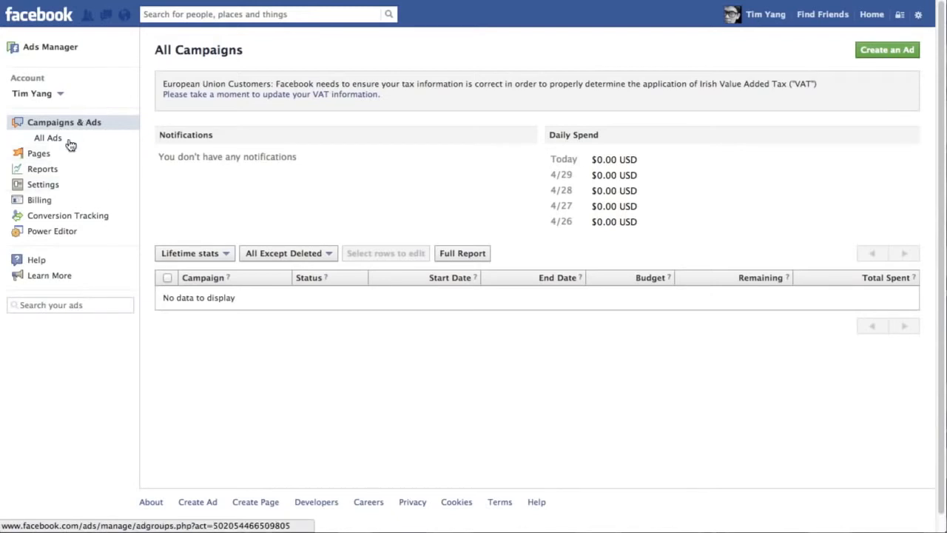
pyautogui.click(50, 236)
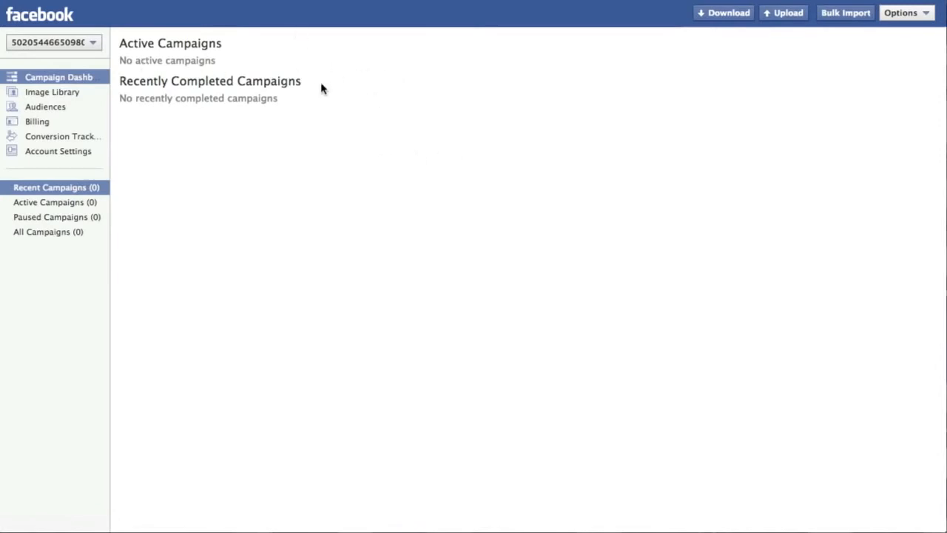
pyautogui.click(52, 110)
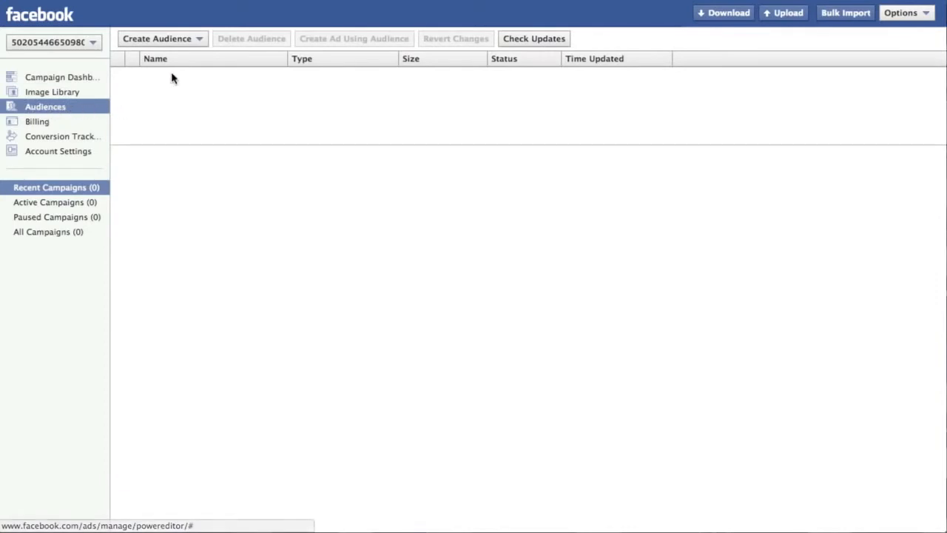
# Start a new custom audience named "Dating" with the description "dating"
pyautogui.click(199, 40)
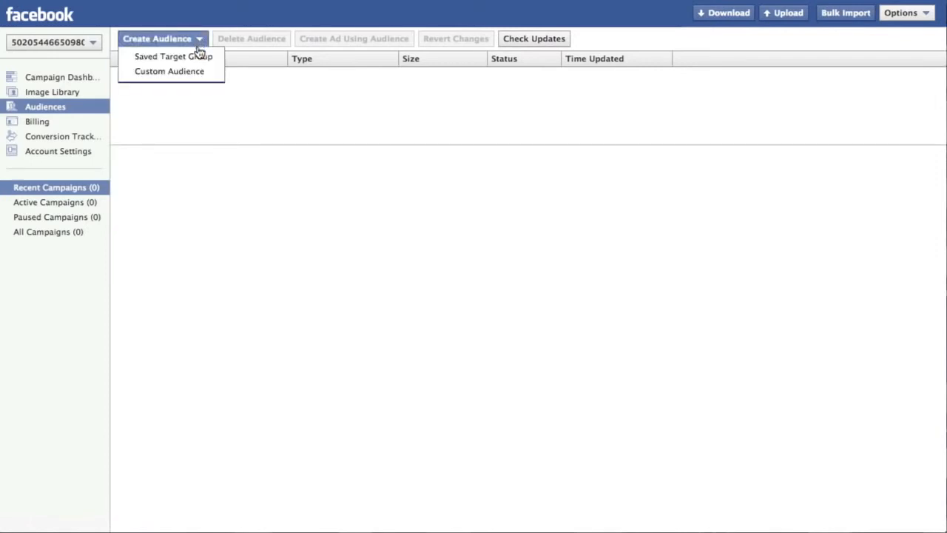
pyautogui.click(196, 72)
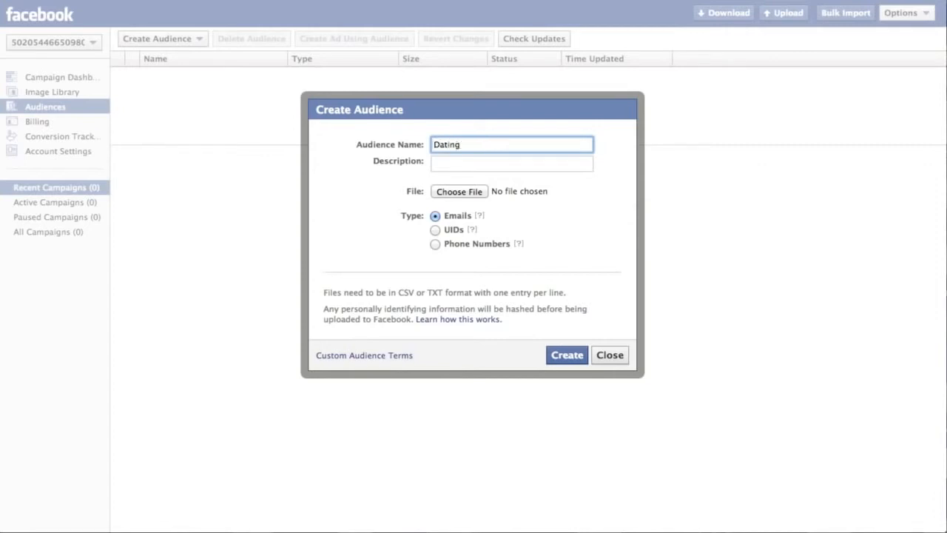
pyautogui.click(484, 169)
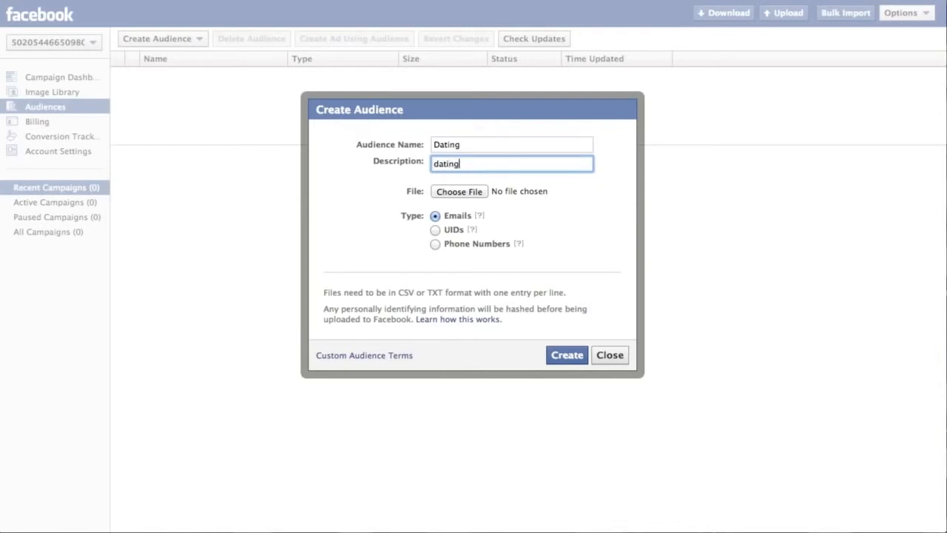
# Attach members.csv from the Desktop as a UIDs list, create the audience and select it in the audience list
pyautogui.click(470, 192)
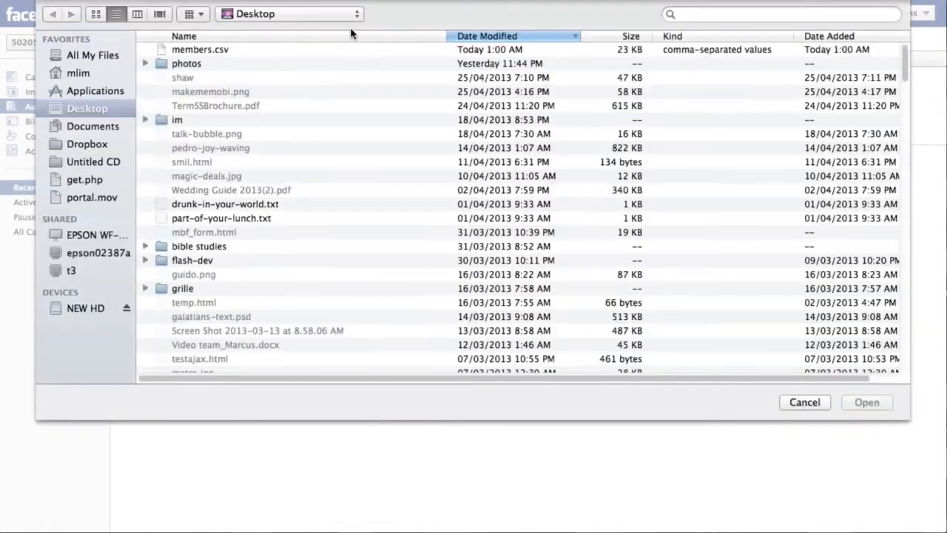
pyautogui.doubleClick(225, 49)
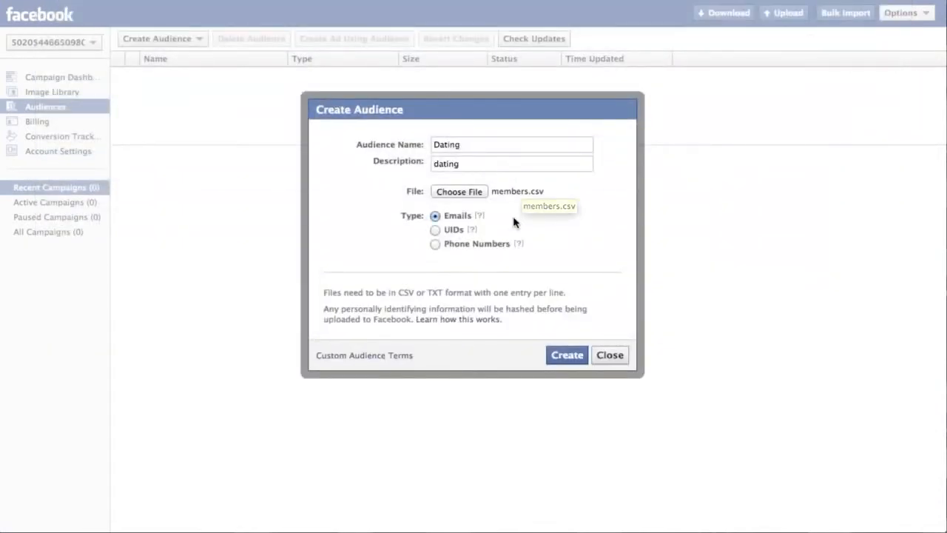
pyautogui.click(435, 231)
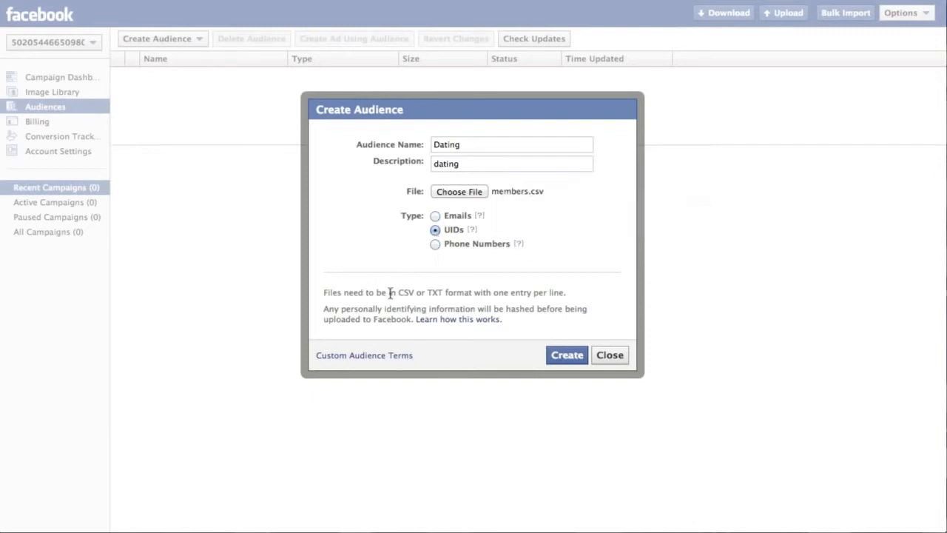
pyautogui.click(567, 356)
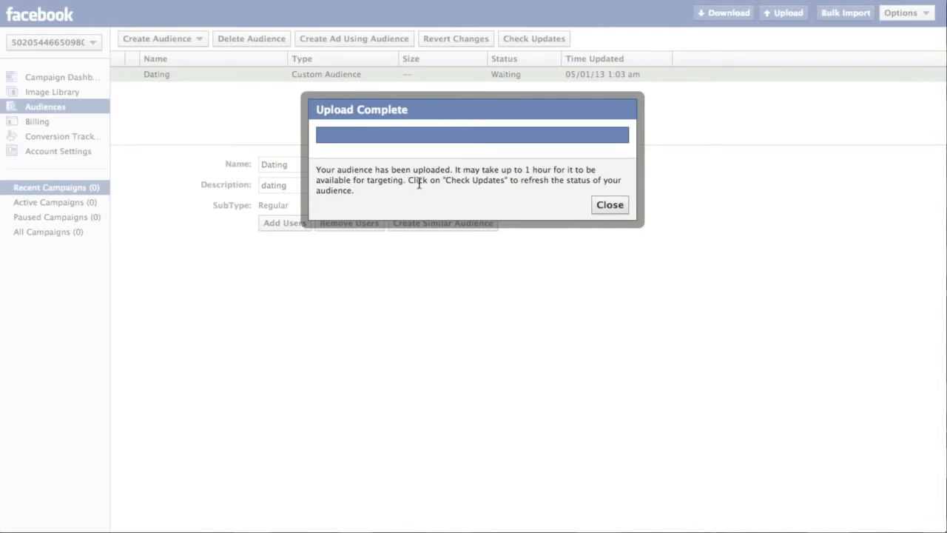
pyautogui.click(607, 207)
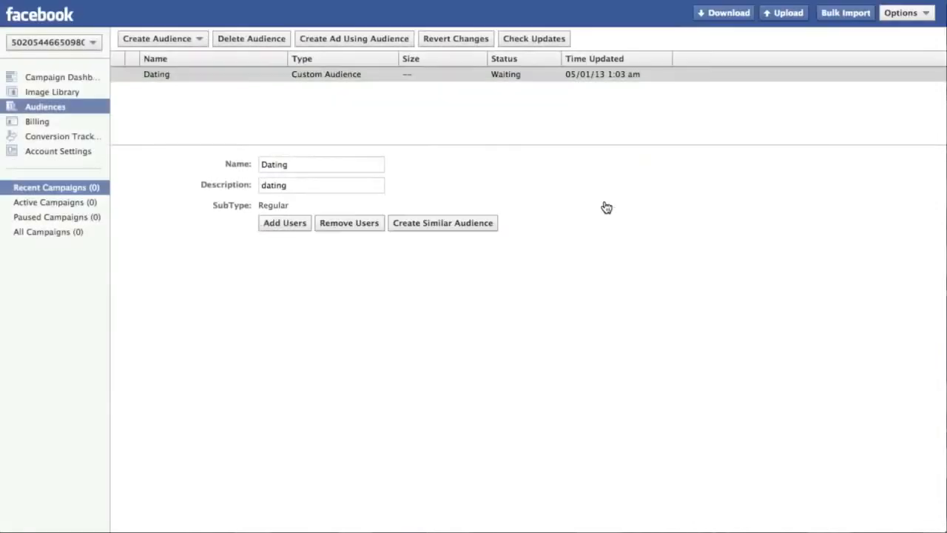
pyautogui.click(204, 78)
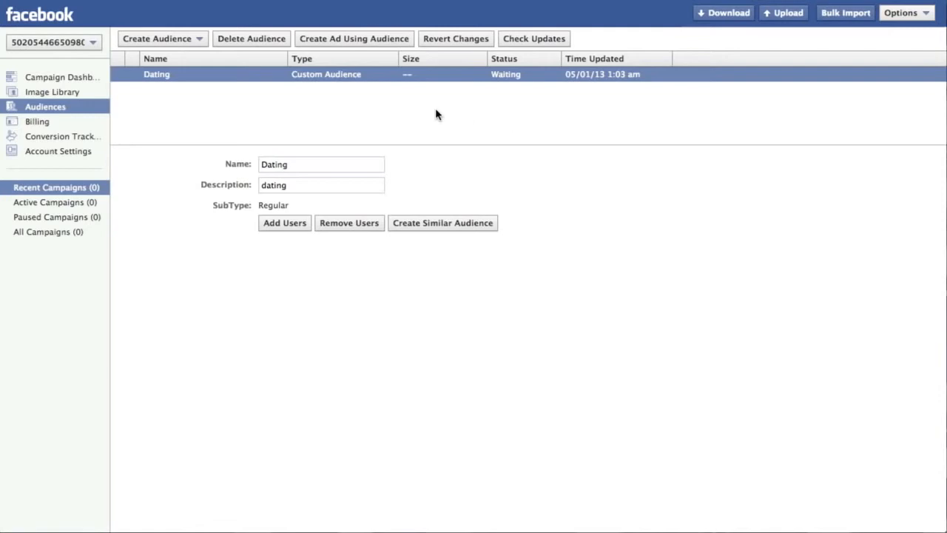
pyautogui.click(282, 1)
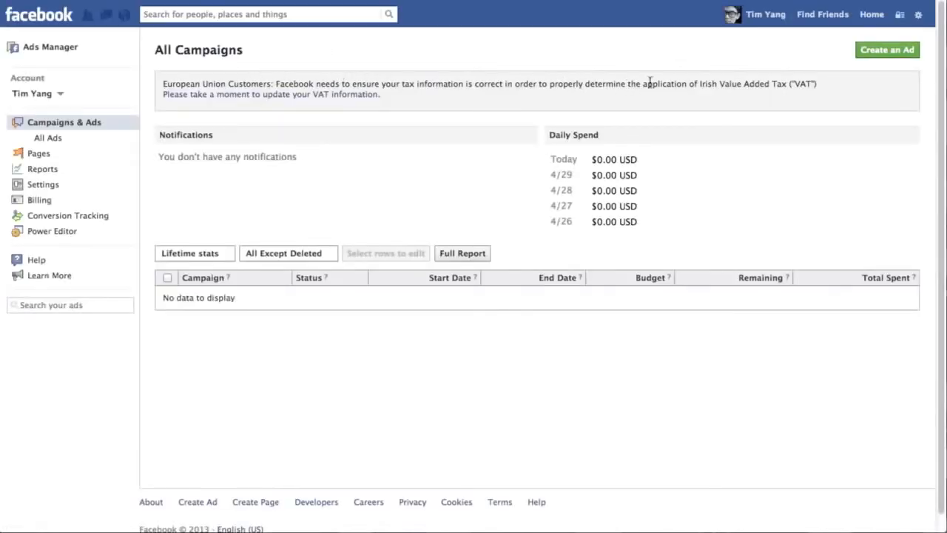
pyautogui.click(891, 52)
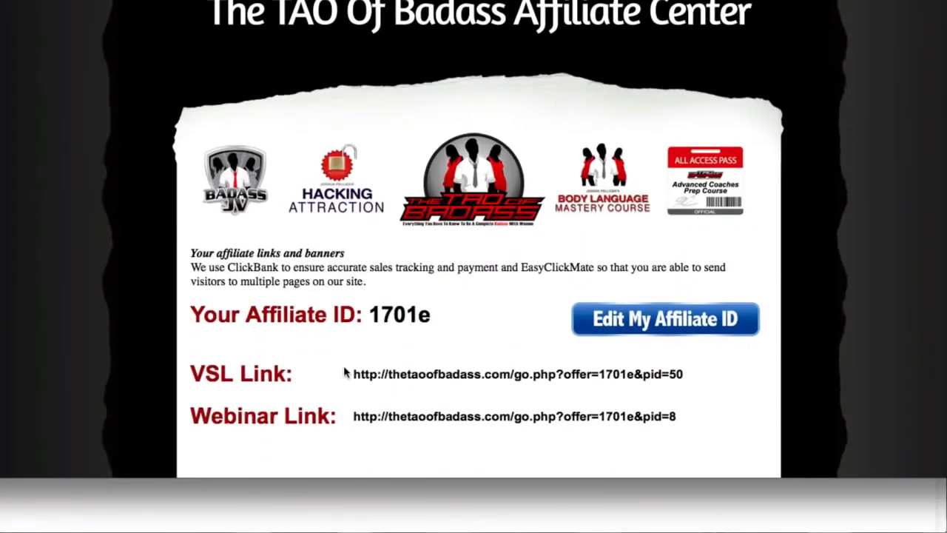
pyautogui.moveTo(344, 372); pyautogui.dragTo(710, 383)
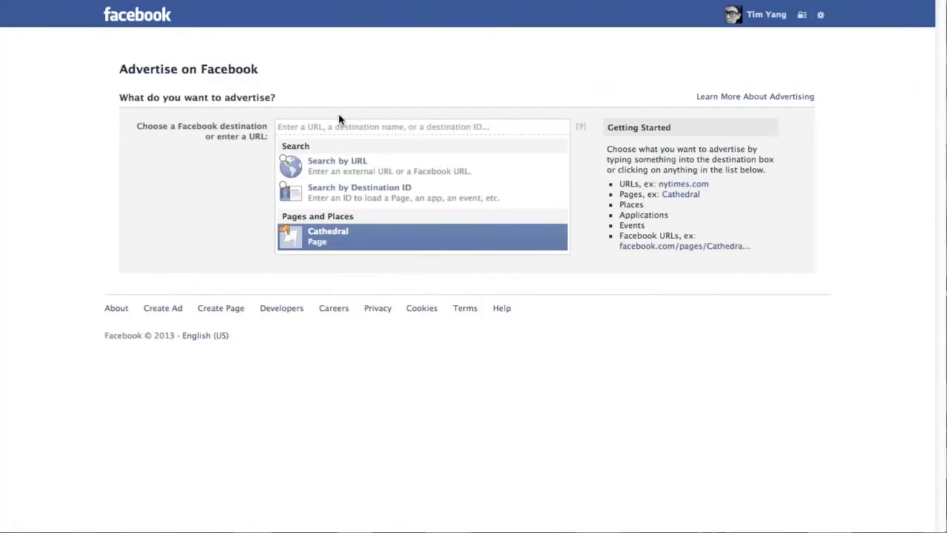
pyautogui.click(354, 123)
pyautogui.write('http://bit.ly/16ii0KF')
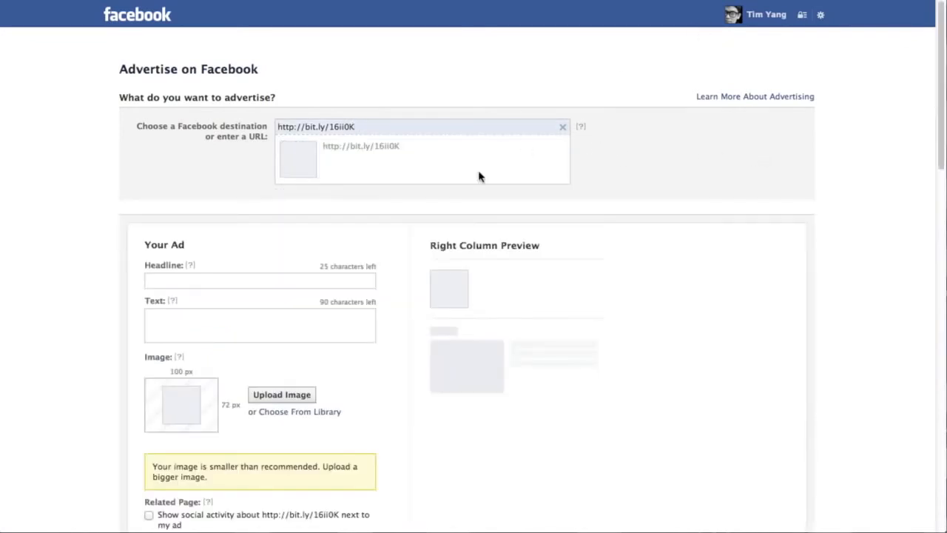
# Set the ad's headline to "Attention!"
pyautogui.click(265, 279)
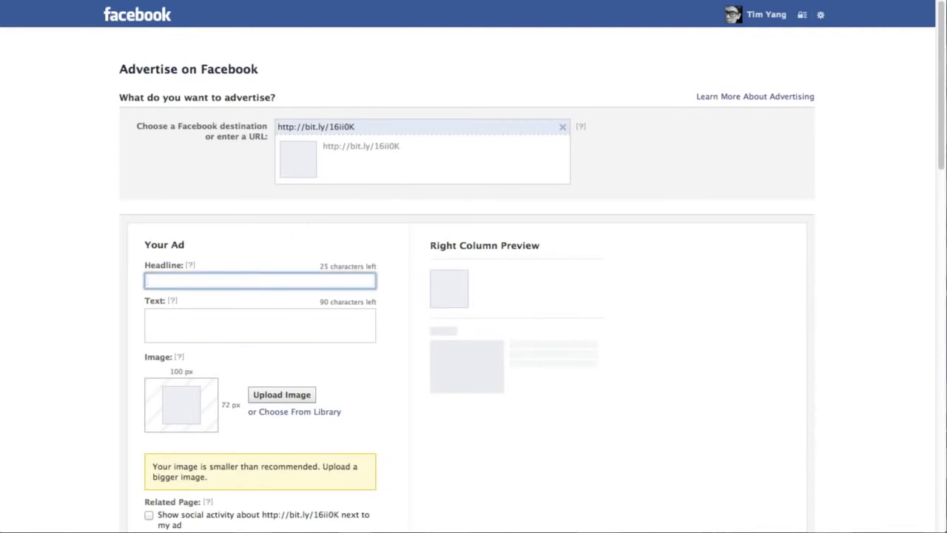
pyautogui.scroll(-3, 942, 137)
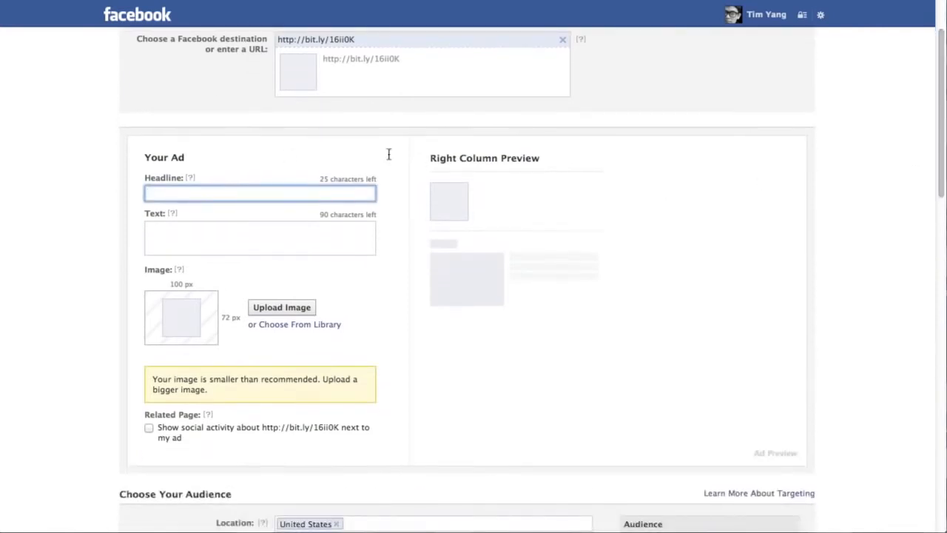
pyautogui.write('Atten')
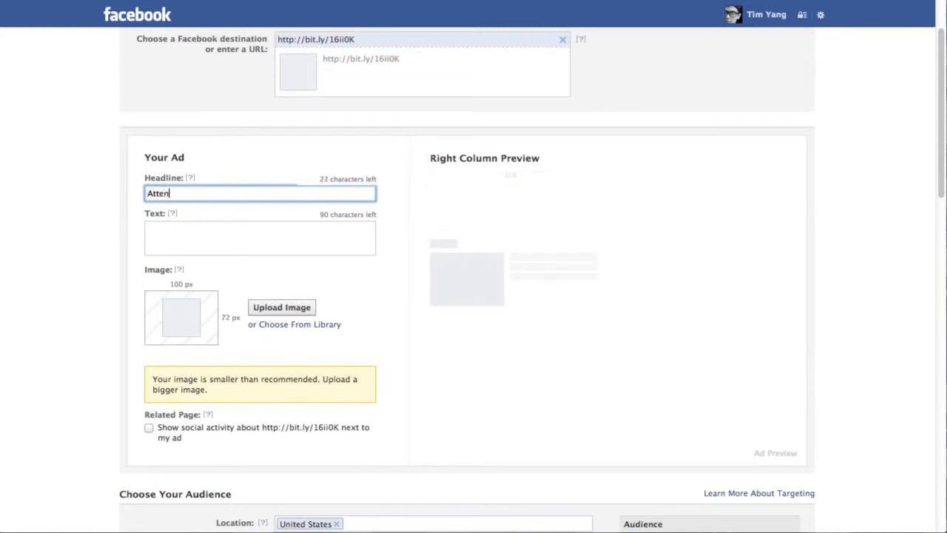
pyautogui.write('tion!')
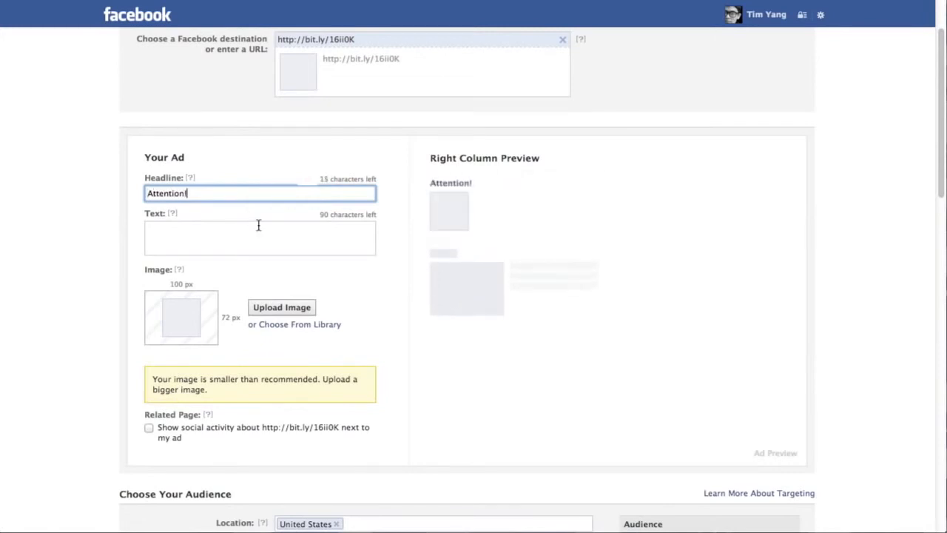
# Upload the "Don't Go On a Date Until You See This" picture from the photos folder as the ad's image
pyautogui.click(217, 228)
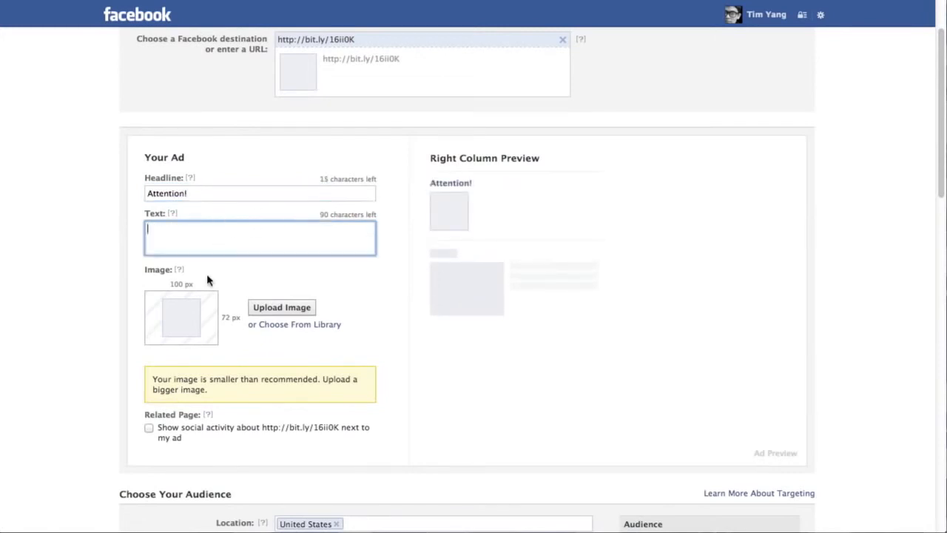
pyautogui.click(281, 307)
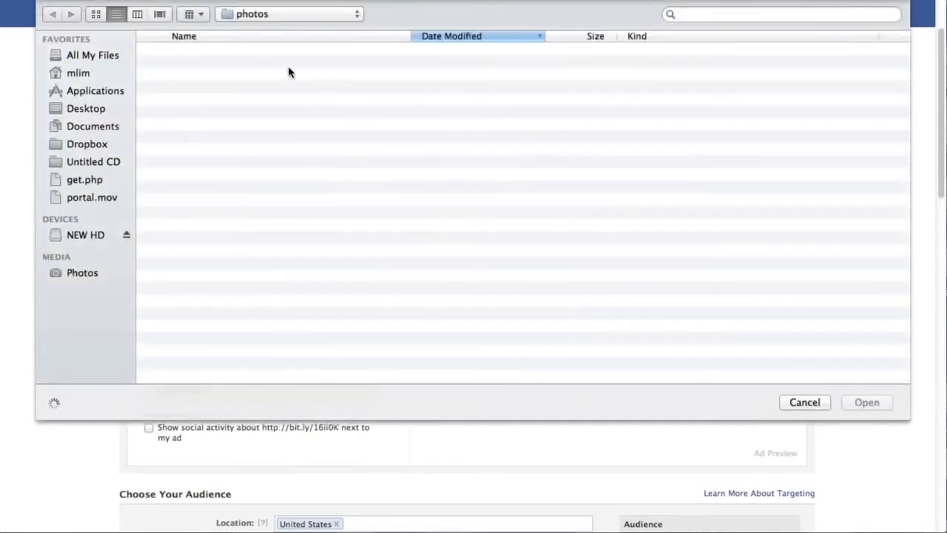
pyautogui.doubleClick(243, 49)
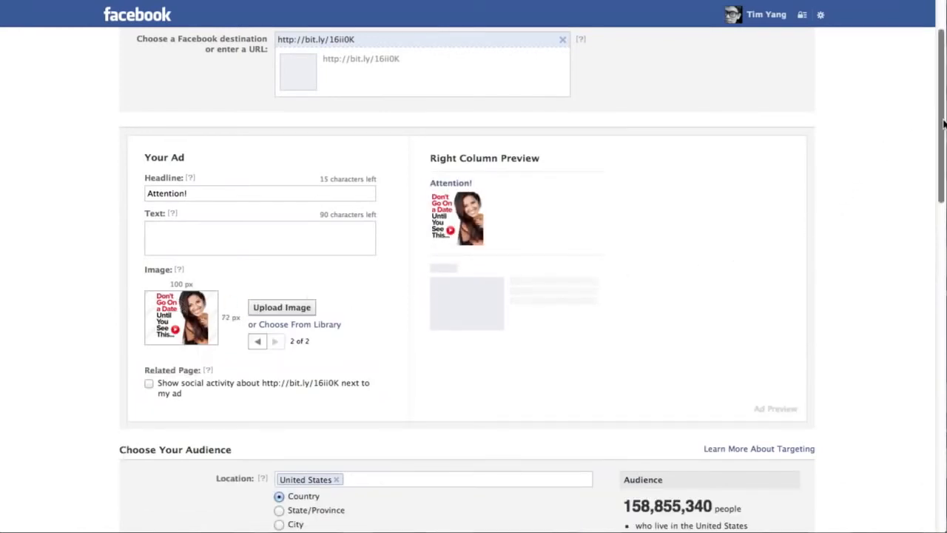
# Target the ad at the Dating custom audience
pyautogui.moveTo(940, 126); pyautogui.dragTo(938, 289)
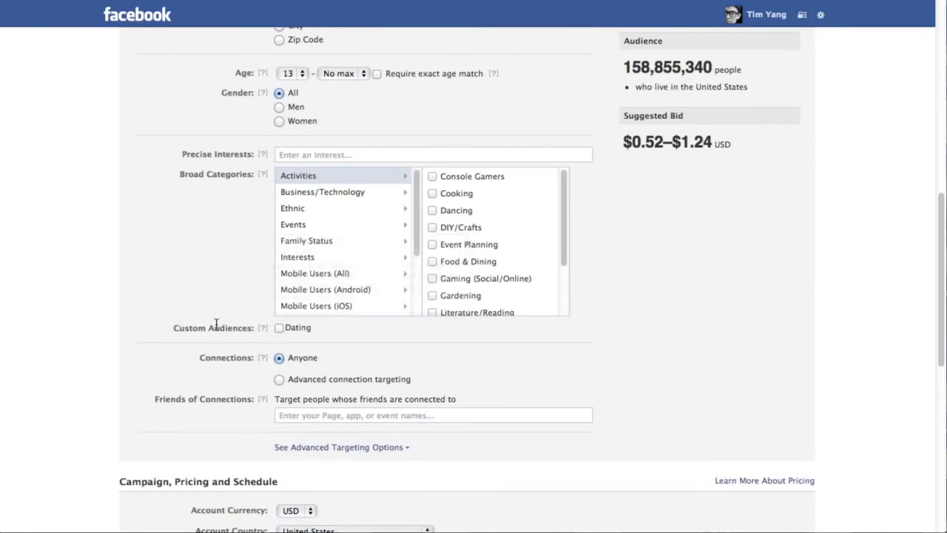
pyautogui.moveTo(178, 328); pyautogui.dragTo(249, 328)
pyautogui.click(280, 329)
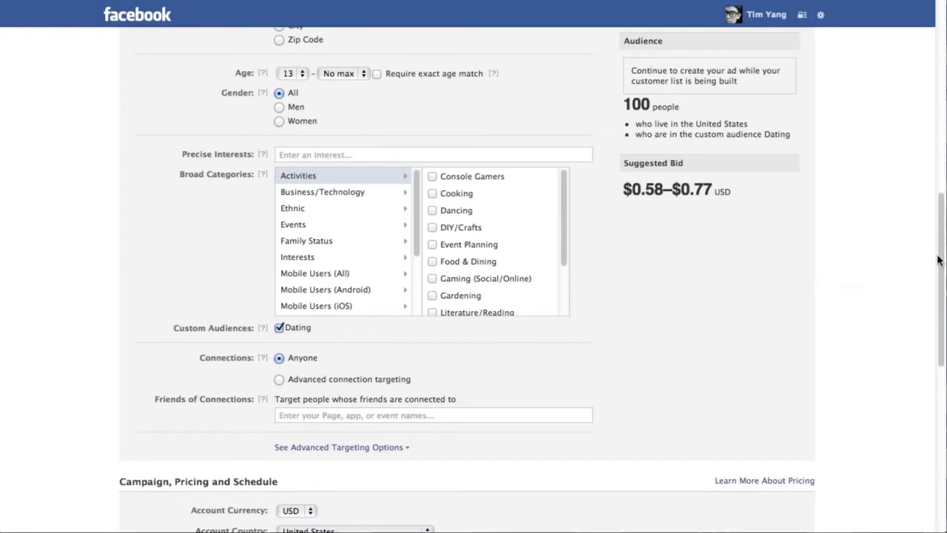
# Restrict the ad's audience to men
pyautogui.moveTo(942, 258); pyautogui.dragTo(943, 214)
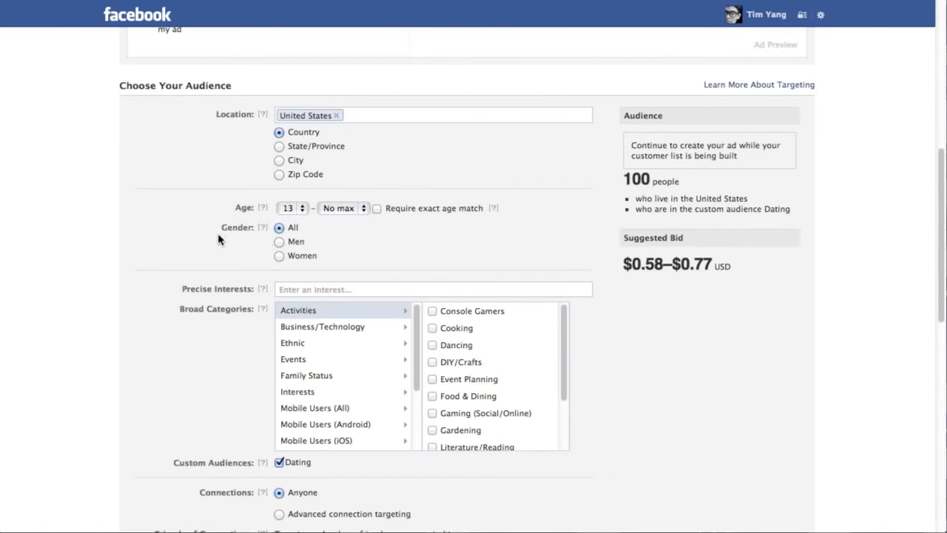
pyautogui.click(280, 241)
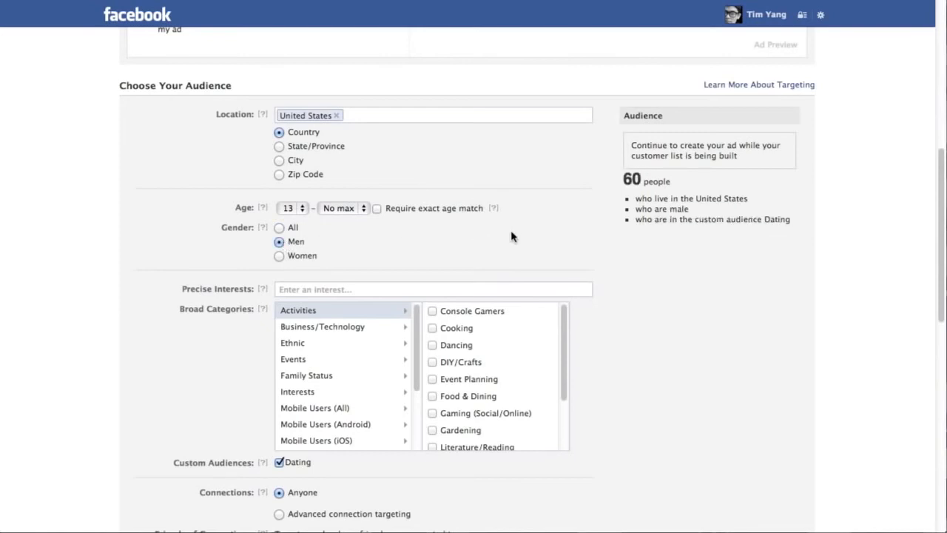
# Optimize the campaign for impressions instead of clicks and try to submit the ad for review
pyautogui.moveTo(941, 206); pyautogui.dragTo(939, 248)
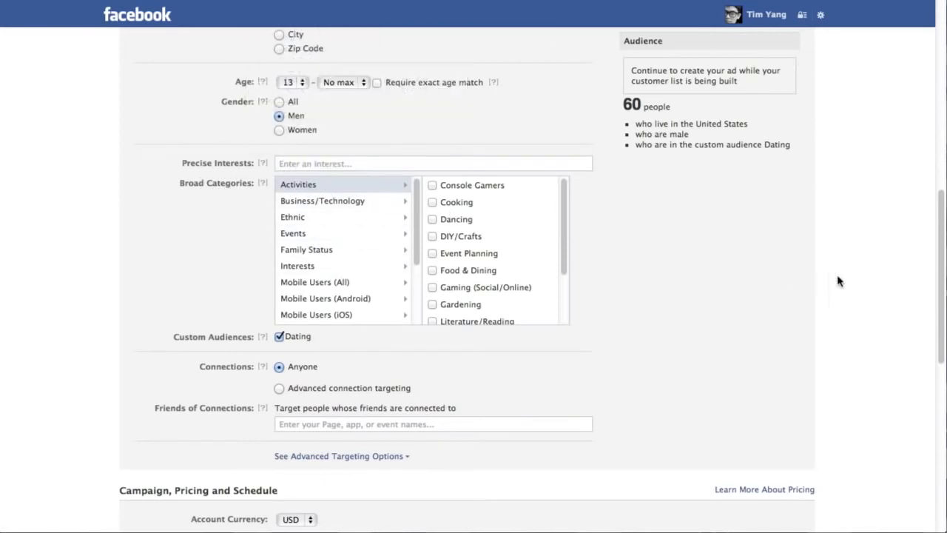
pyautogui.moveTo(941, 275); pyautogui.dragTo(937, 423)
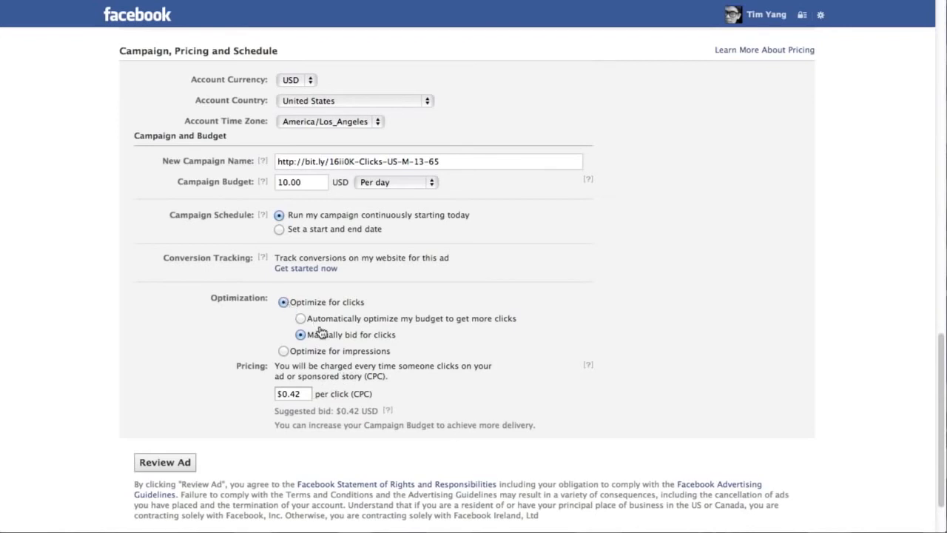
pyautogui.click(284, 352)
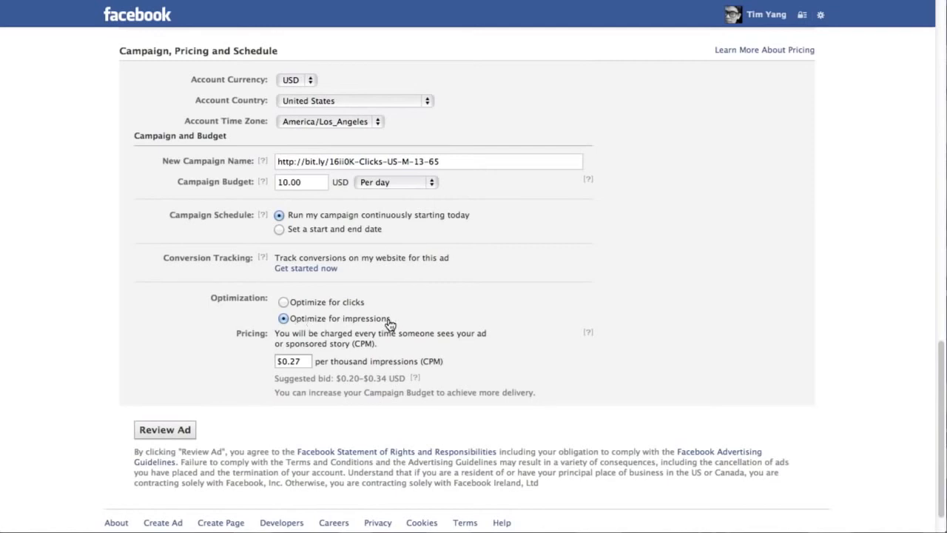
pyautogui.click(305, 360)
pyautogui.moveTo(305, 360); pyautogui.dragTo(274, 361)
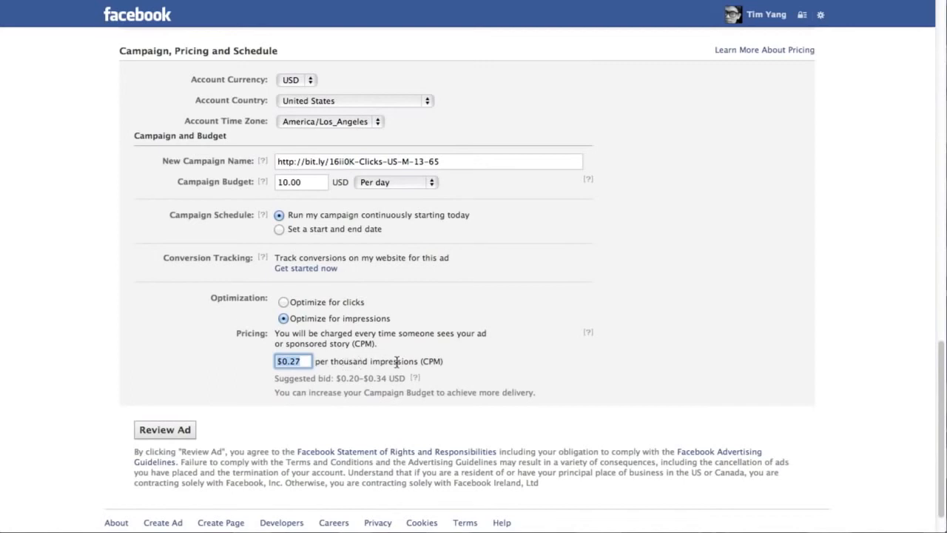
pyautogui.click(308, 363)
pyautogui.moveTo(305, 363); pyautogui.dragTo(259, 361)
pyautogui.moveTo(942, 409)
pyautogui.mouseDown()
pyautogui.moveTo(942, 391)
pyautogui.moveTo(942, 419)
pyautogui.mouseUp()
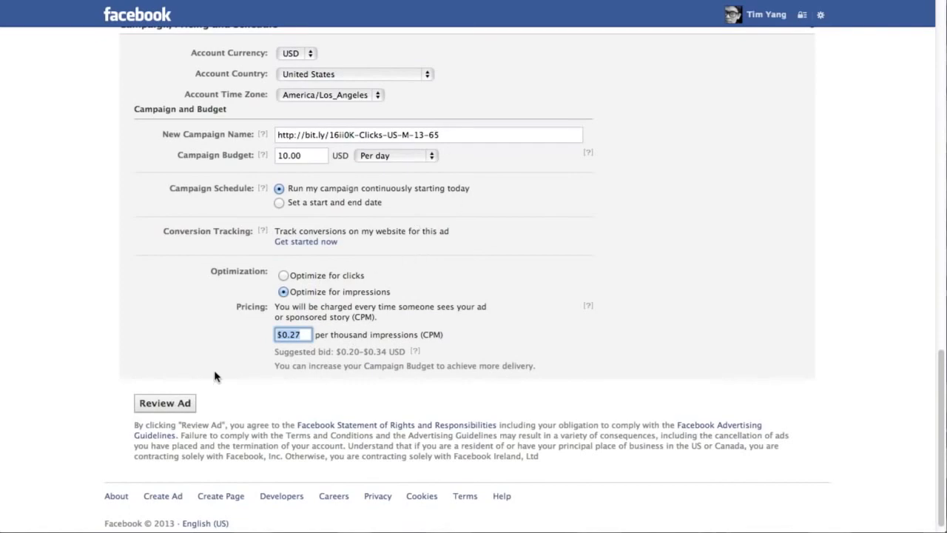
pyautogui.click(165, 404)
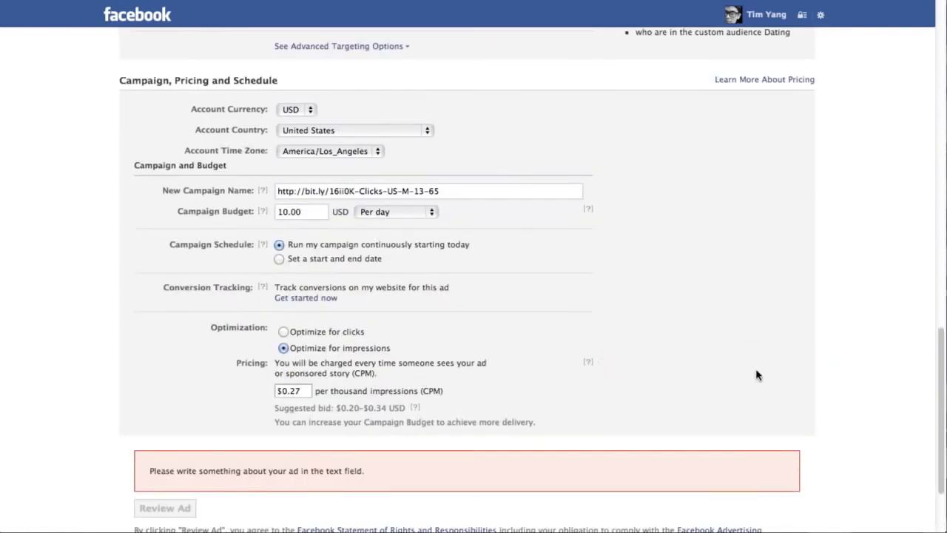
# Set the ad's text to "Don;t Go on a Date Until you see THIS" and submit the ad for review
pyautogui.moveTo(925, 392); pyautogui.dragTo(930, 99)
pyautogui.click(239, 264)
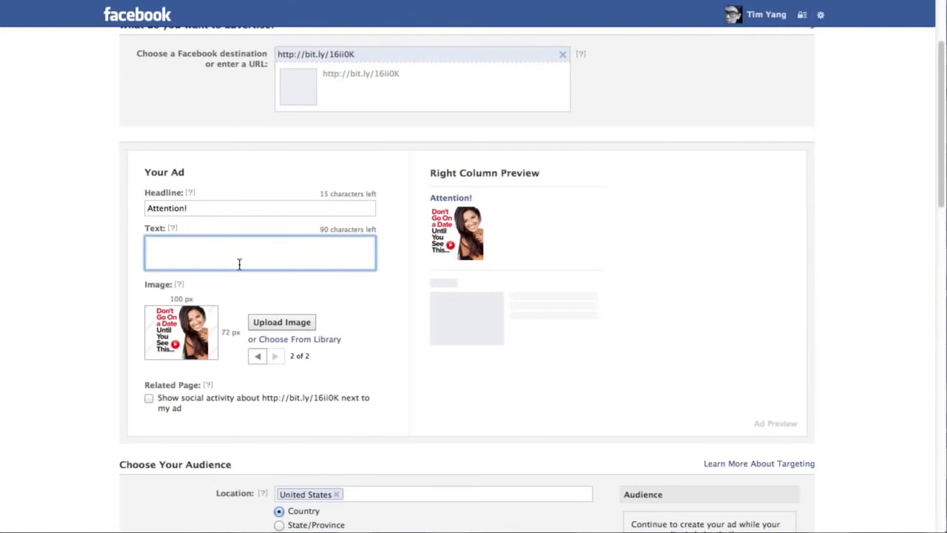
pyautogui.write('Don;t Go on ')
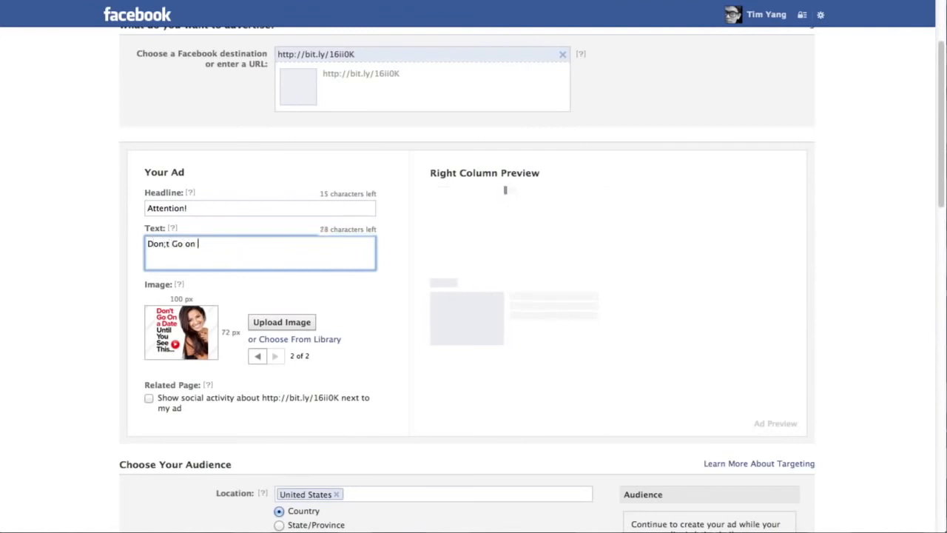
pyautogui.write('a Date U')
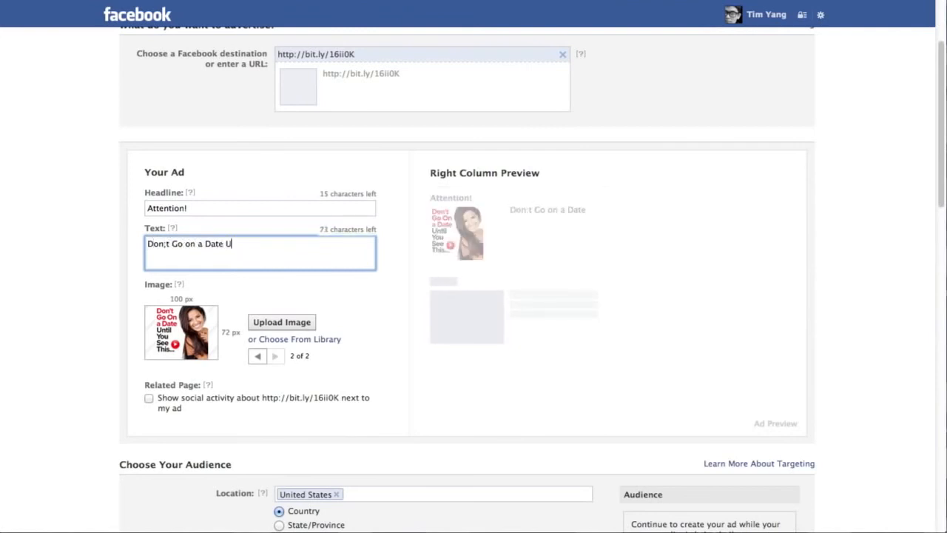
pyautogui.write('ntil you s')
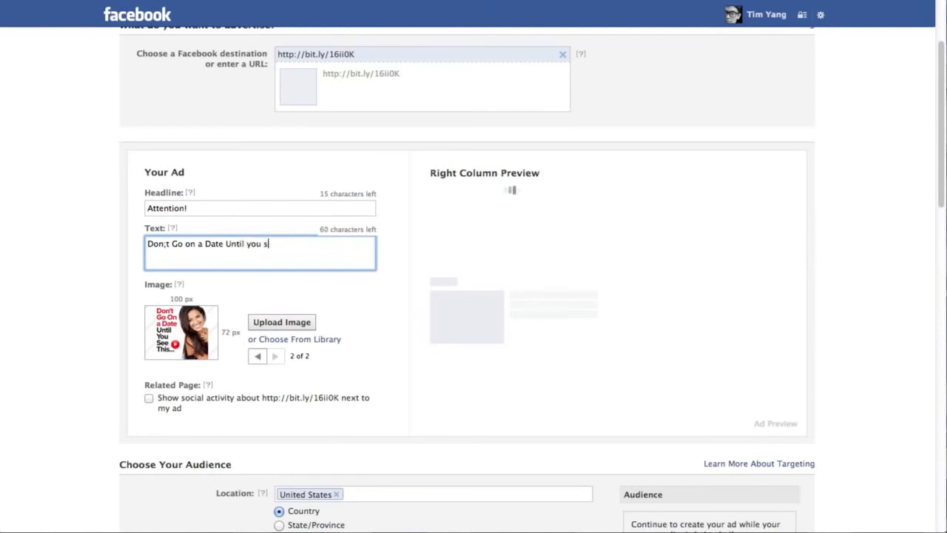
pyautogui.write('ee THIS')
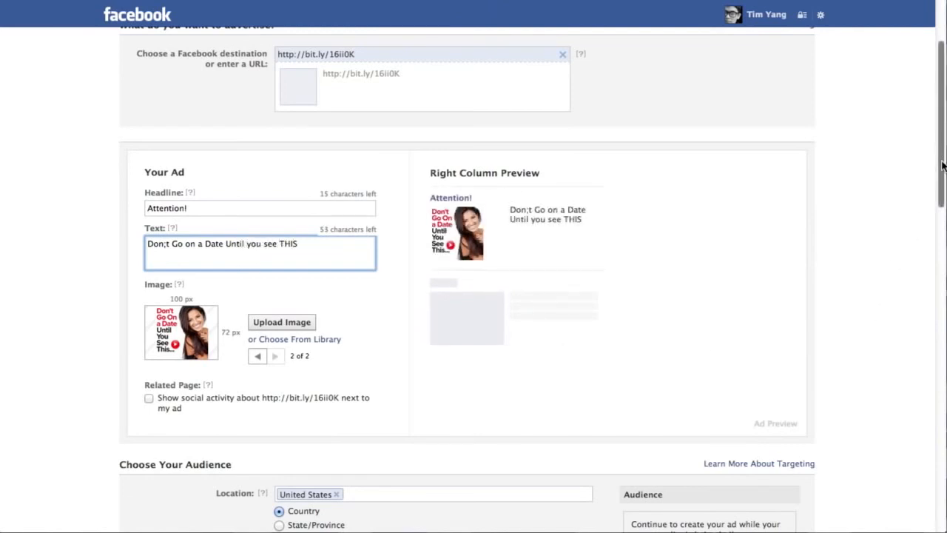
pyautogui.scroll(-15, 943, 166)
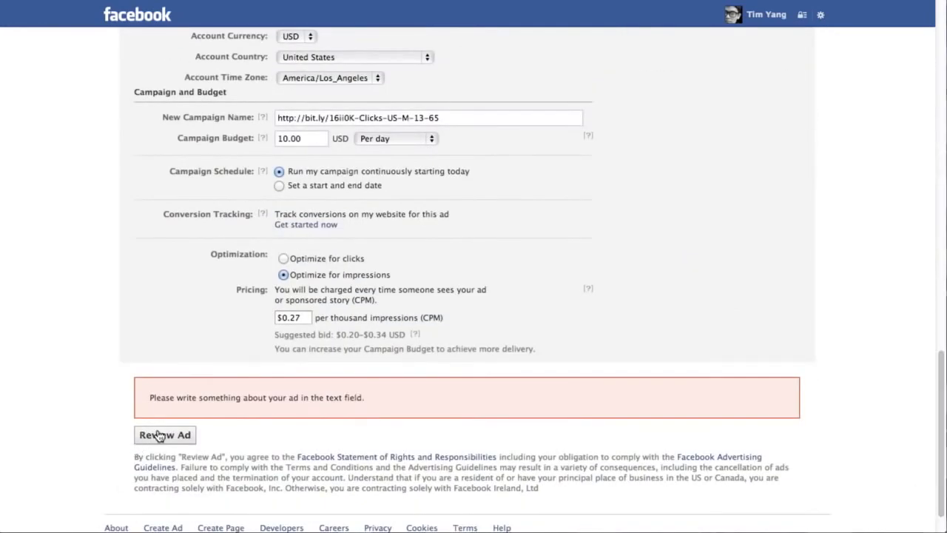
pyautogui.click(159, 435)
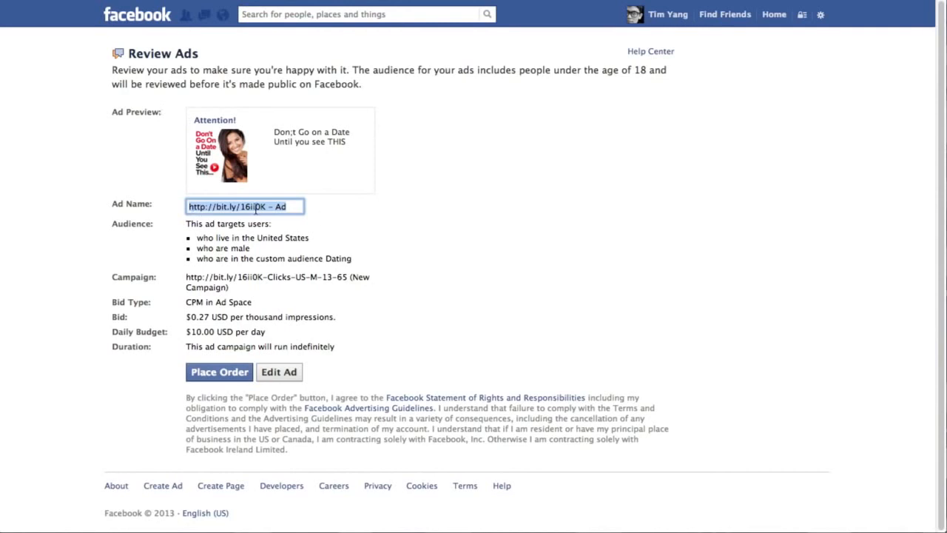
# Check the ad's name and its audience targeting criteria in the review summary
pyautogui.click(296, 205)
pyautogui.moveTo(296, 206); pyautogui.dragTo(176, 204)
pyautogui.moveTo(265, 256); pyautogui.dragTo(383, 257)
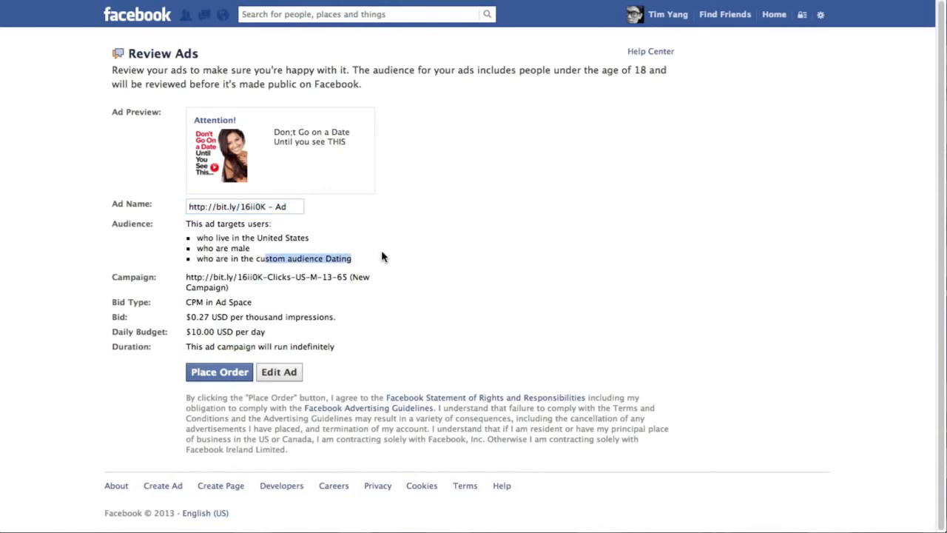
pyautogui.click(400, 281)
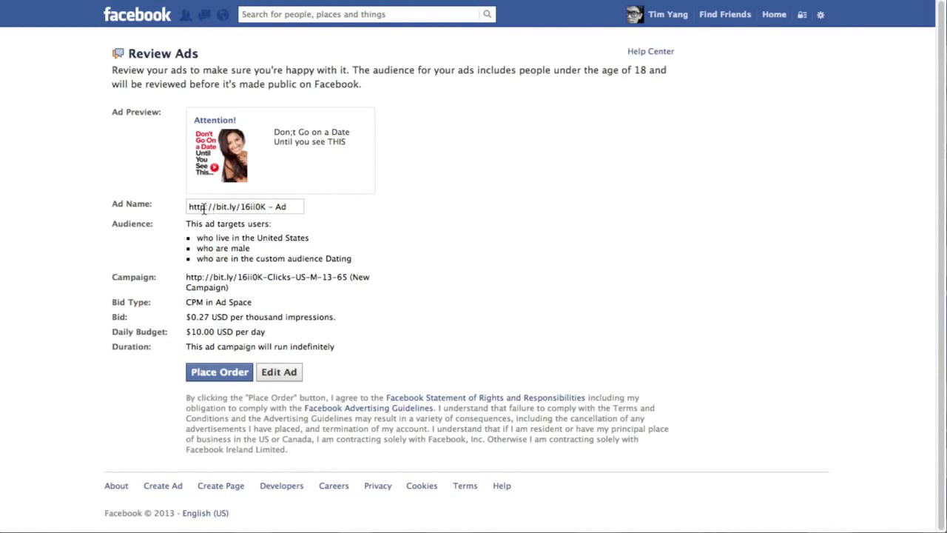
pyautogui.moveTo(206, 239); pyautogui.dragTo(364, 259)
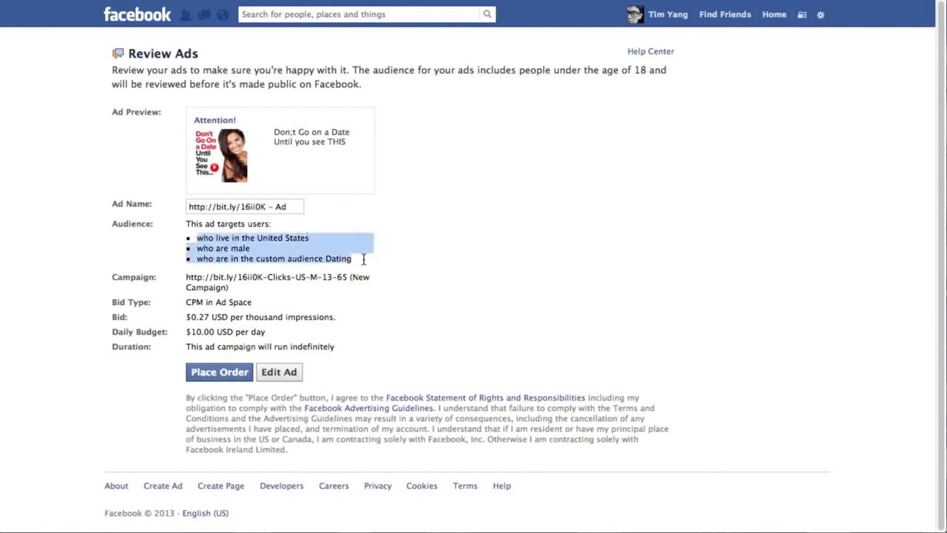
pyautogui.click(509, 273)
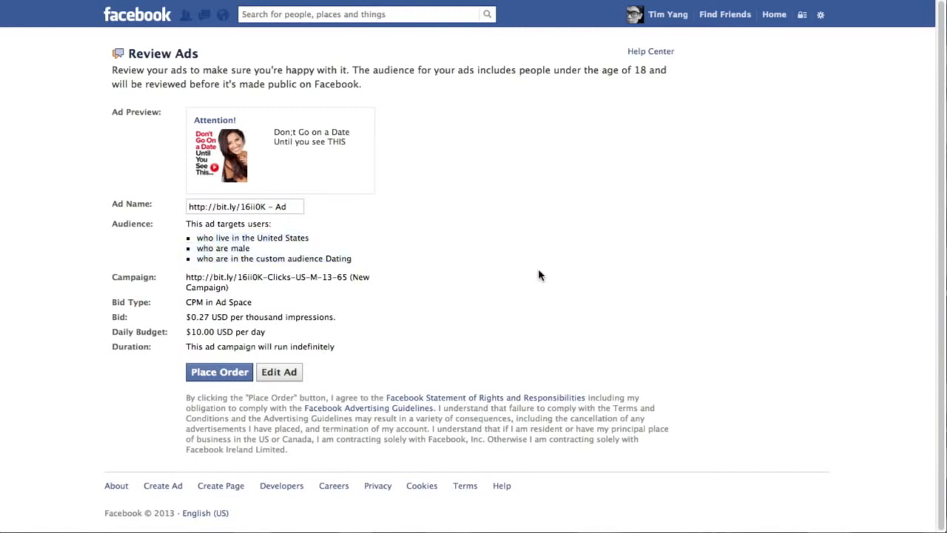